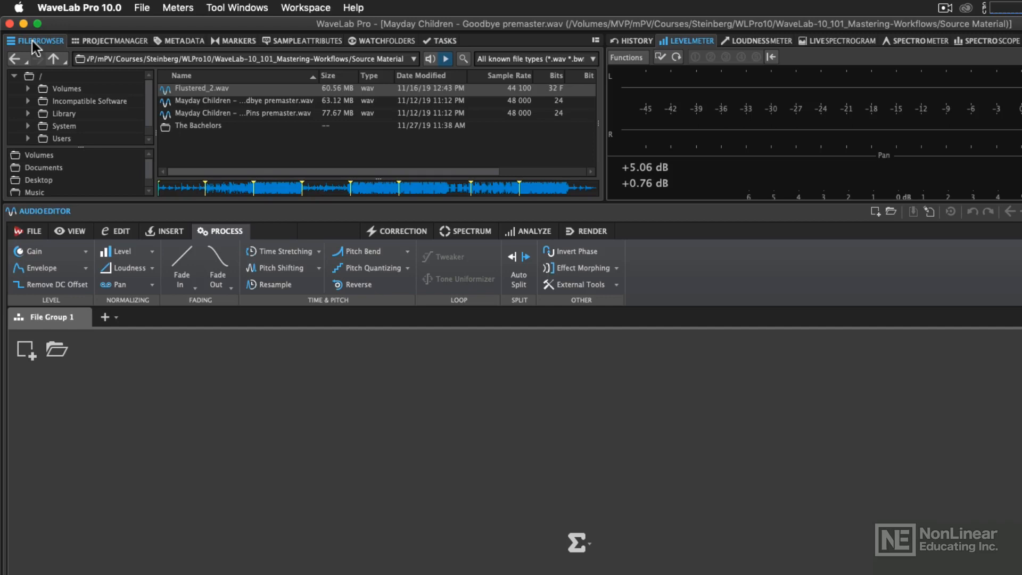
- Apply the Complete layout to the workspace
{"action": "left_click", "coordinate": [304, 8]}
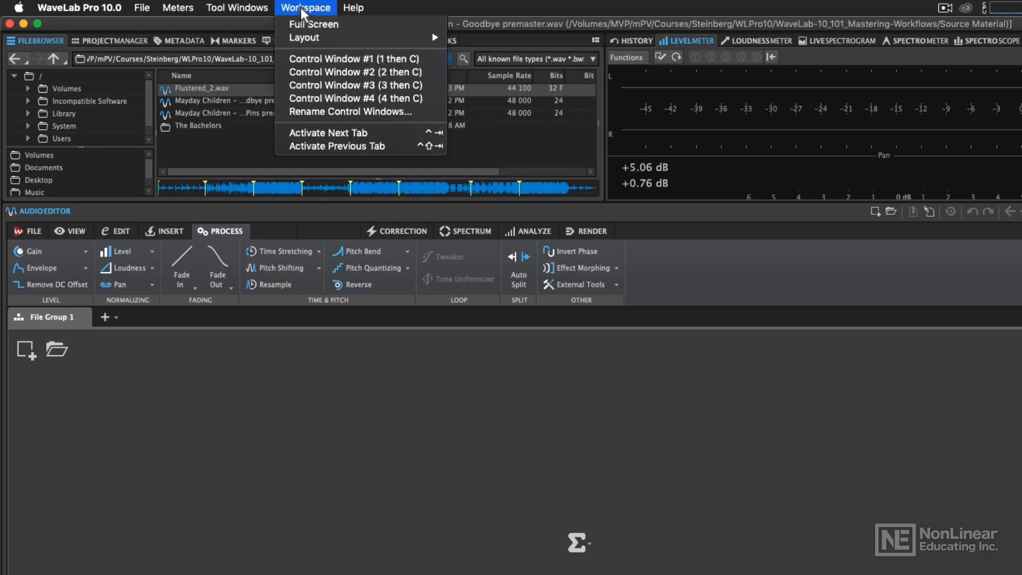
{"action": "mouse_move", "coordinate": [306, 38]}
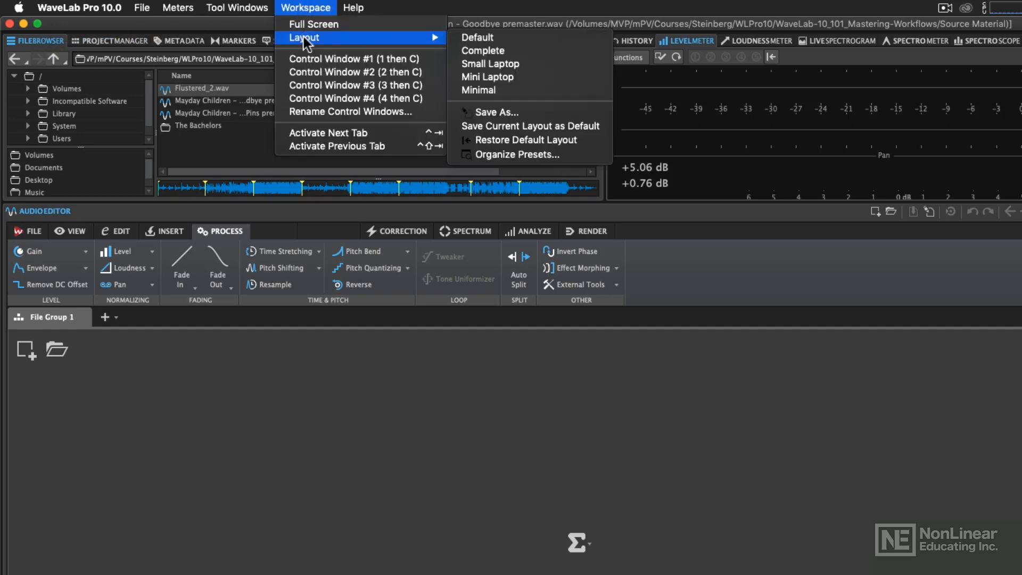
{"action": "left_click", "coordinate": [491, 50]}
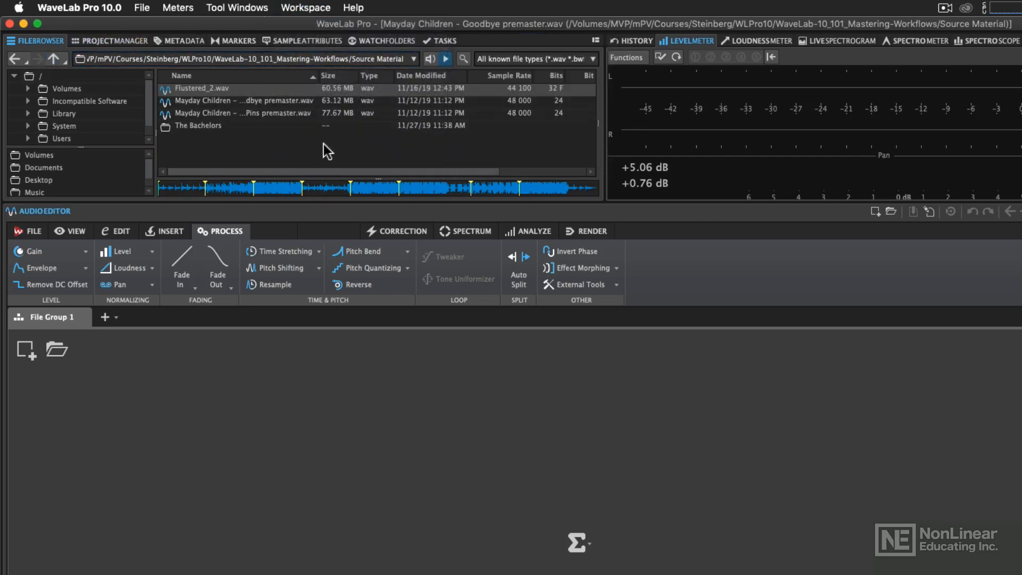
- Browse from the parent folder back into Source Material, and look over the file browser for opening audio files before returning to the editor
{"action": "left_click", "coordinate": [53, 60]}
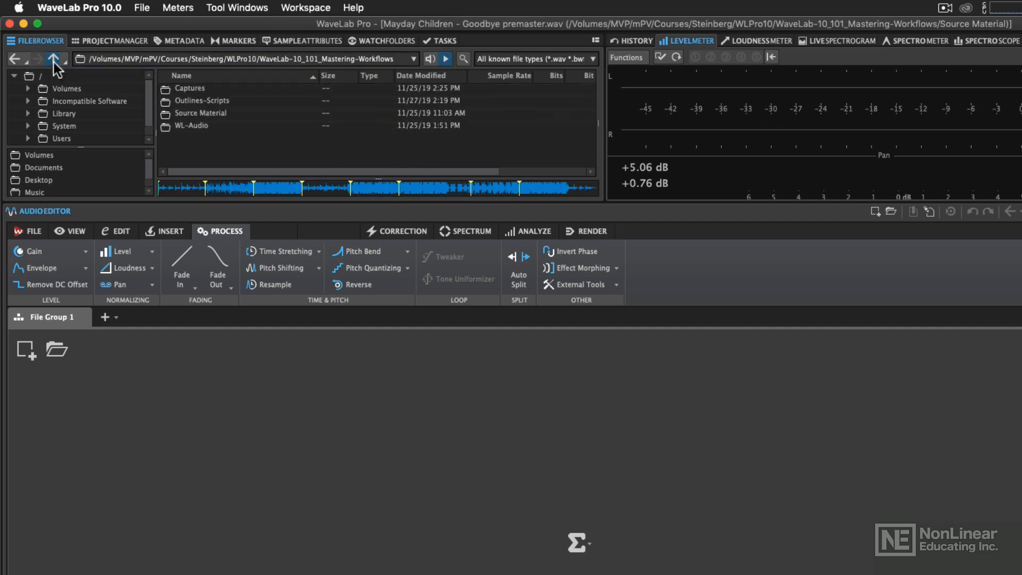
{"action": "double_click", "coordinate": [201, 113]}
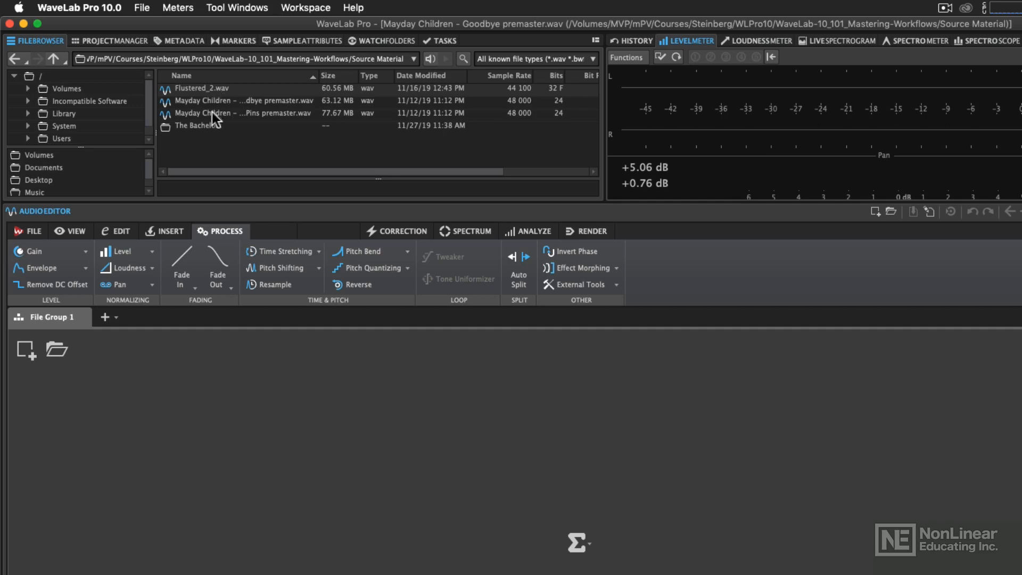
{"action": "left_click", "coordinate": [33, 231]}
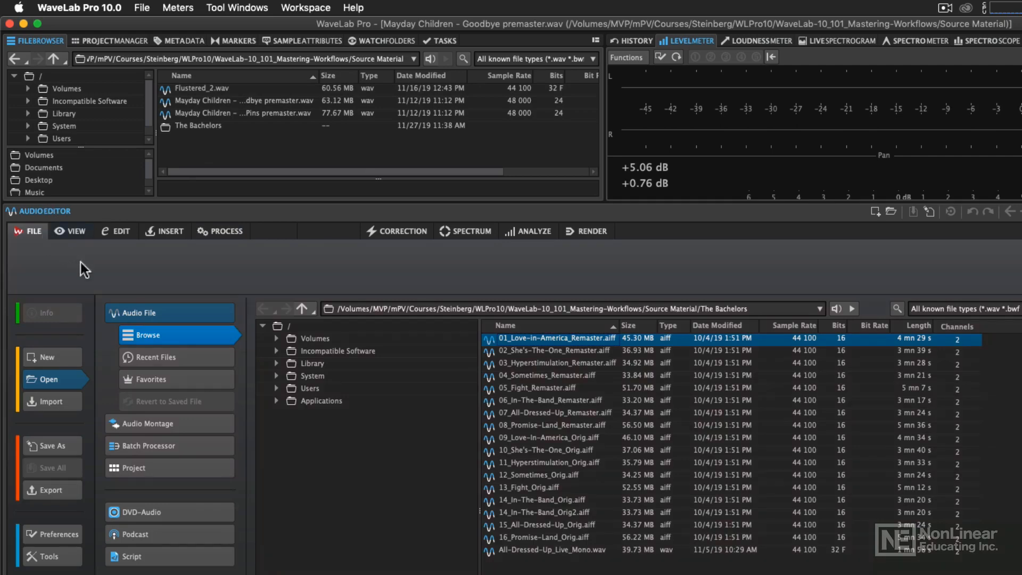
{"action": "left_click", "coordinate": [66, 380]}
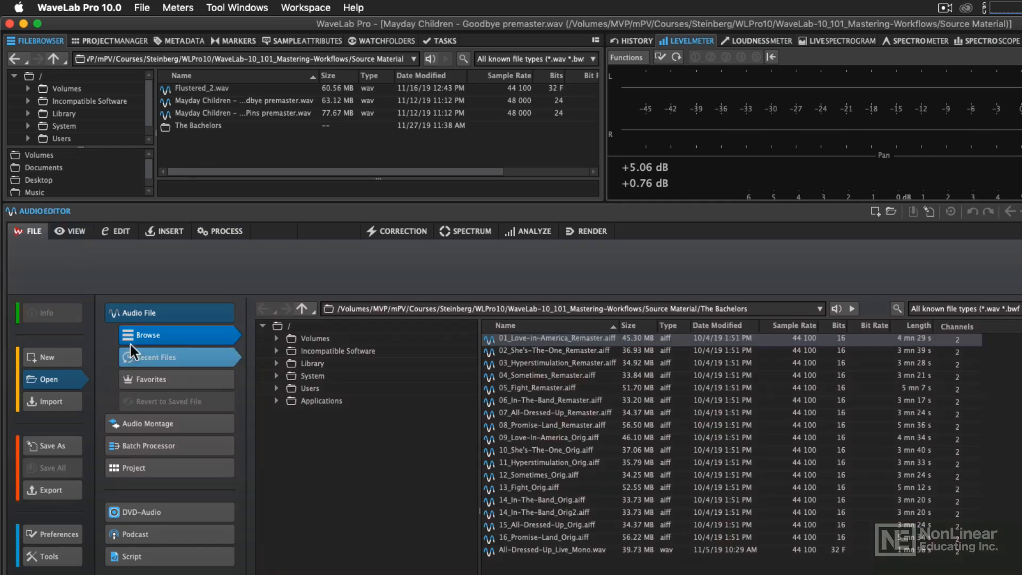
{"action": "left_click", "coordinate": [138, 311]}
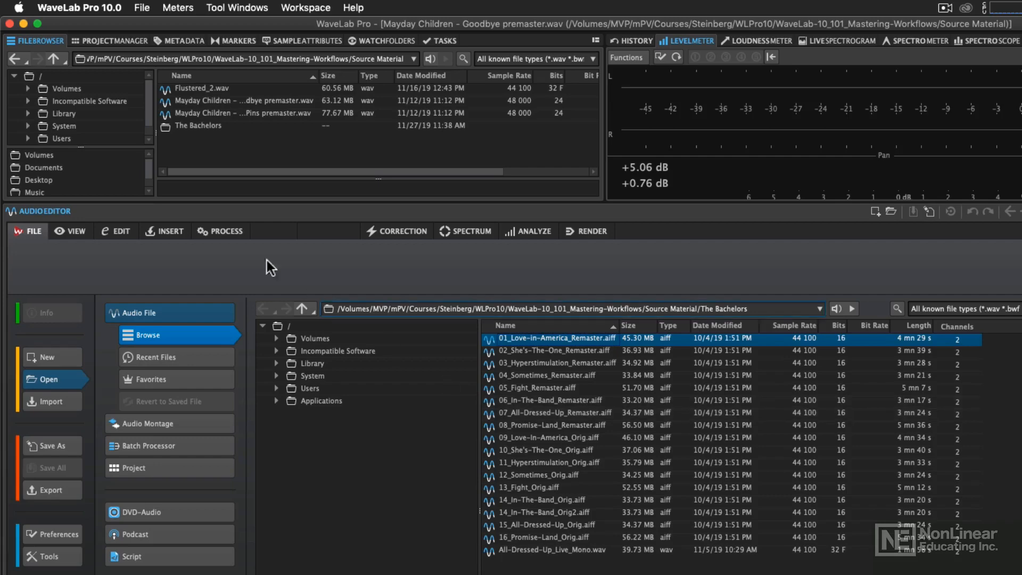
{"action": "left_click", "coordinate": [34, 232]}
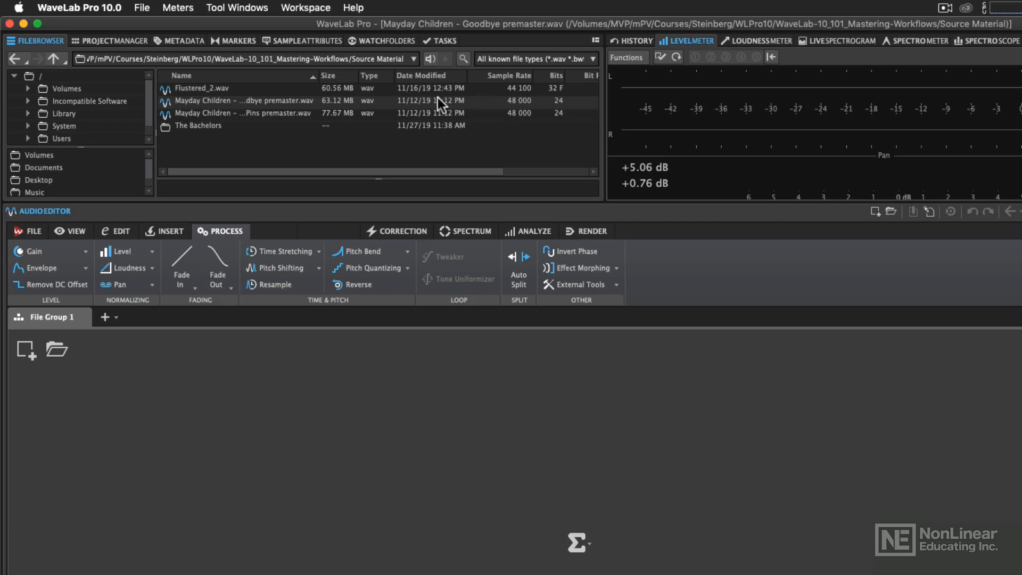
- Open Flustered_2.wav from the Source Material folder in the audio editor and show its full waveform
{"action": "double_click", "coordinate": [254, 87]}
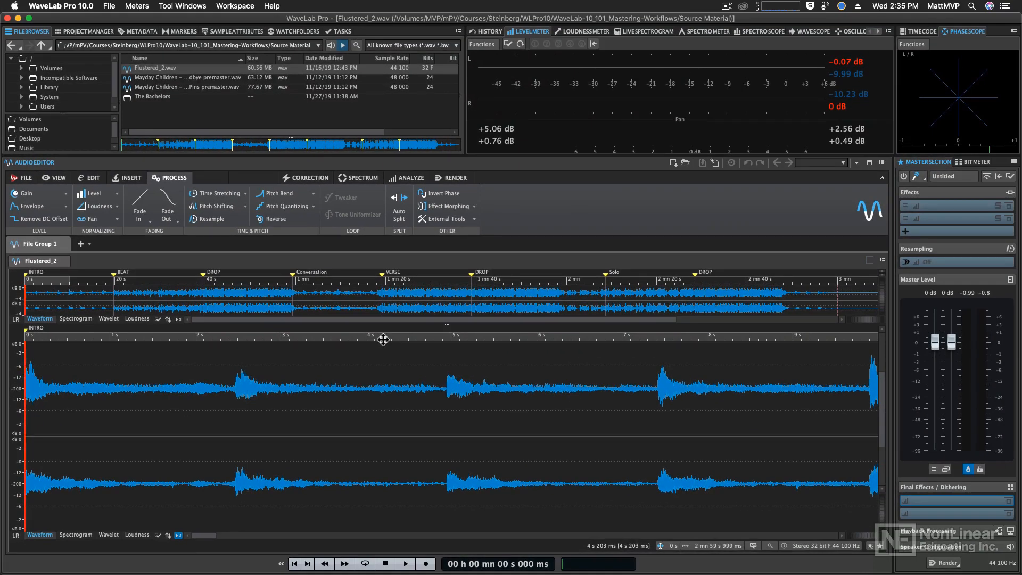
{"action": "left_click_drag", "start_coordinate": [384, 339], "coordinate": [383, 330]}
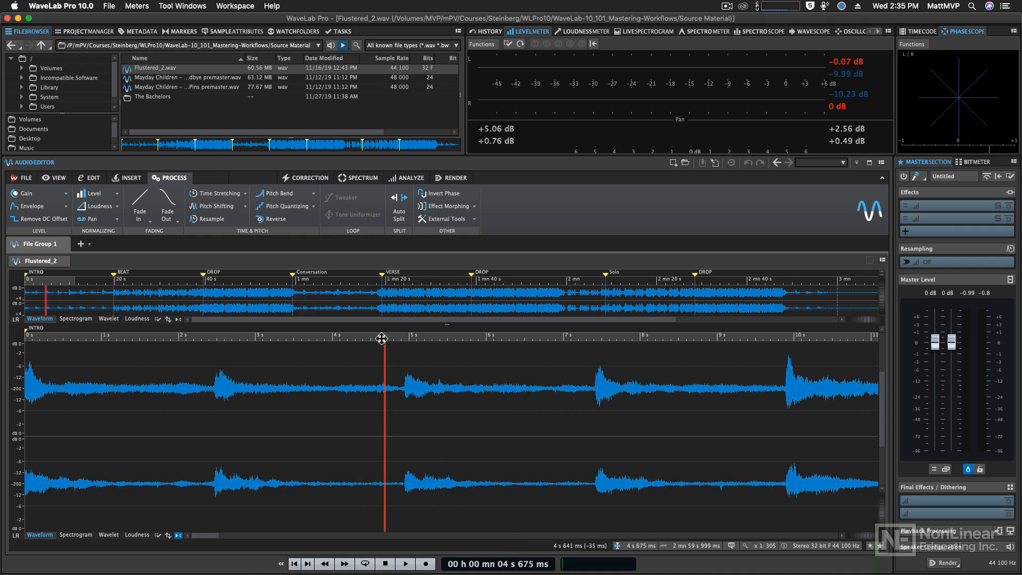
{"action": "left_click_drag", "start_coordinate": [382, 338], "coordinate": [388, 289]}
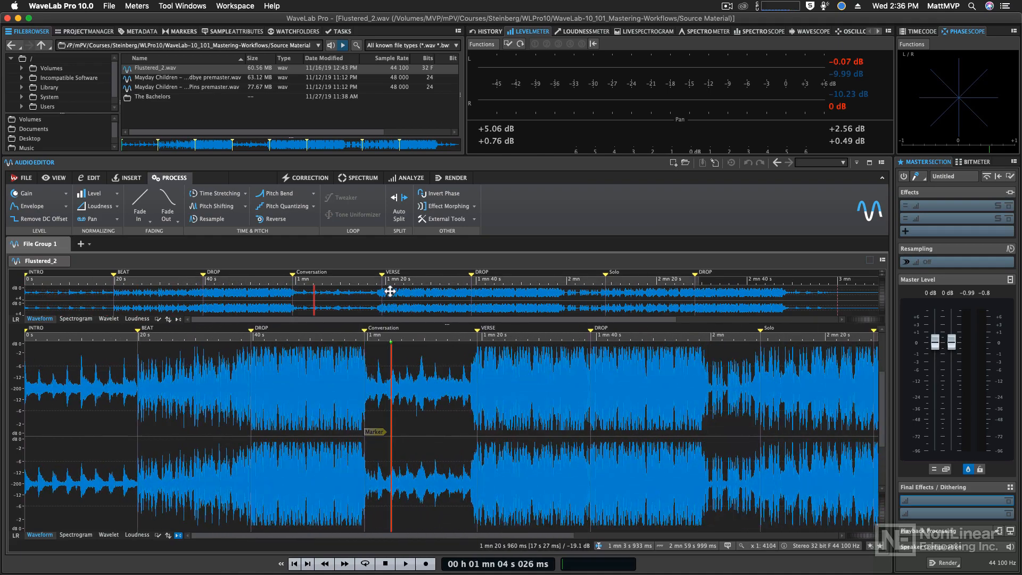
{"action": "left_click", "coordinate": [411, 338]}
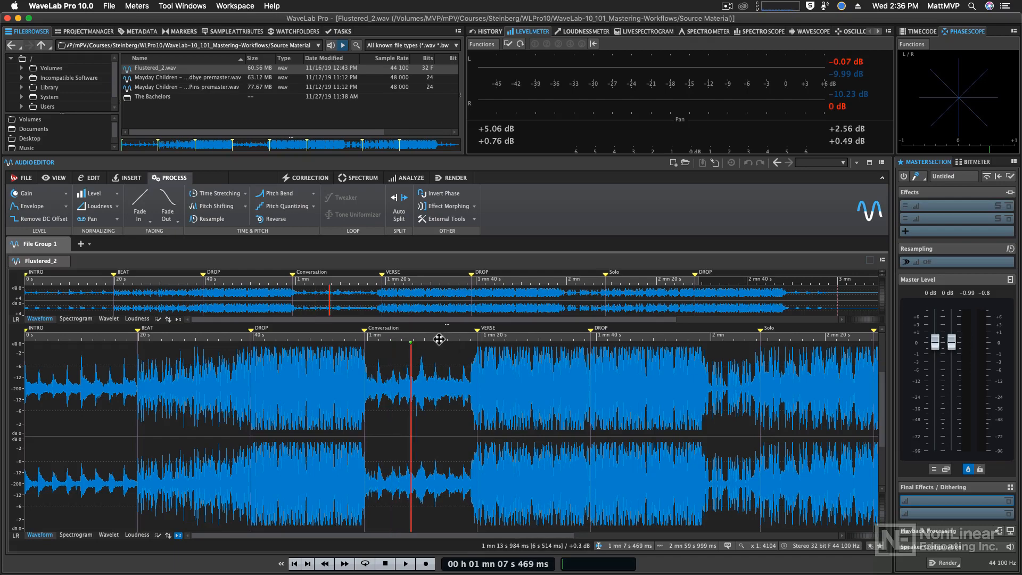
{"action": "left_click", "coordinate": [426, 338]}
{"action": "left_click_drag", "start_coordinate": [425, 337], "coordinate": [417, 294]}
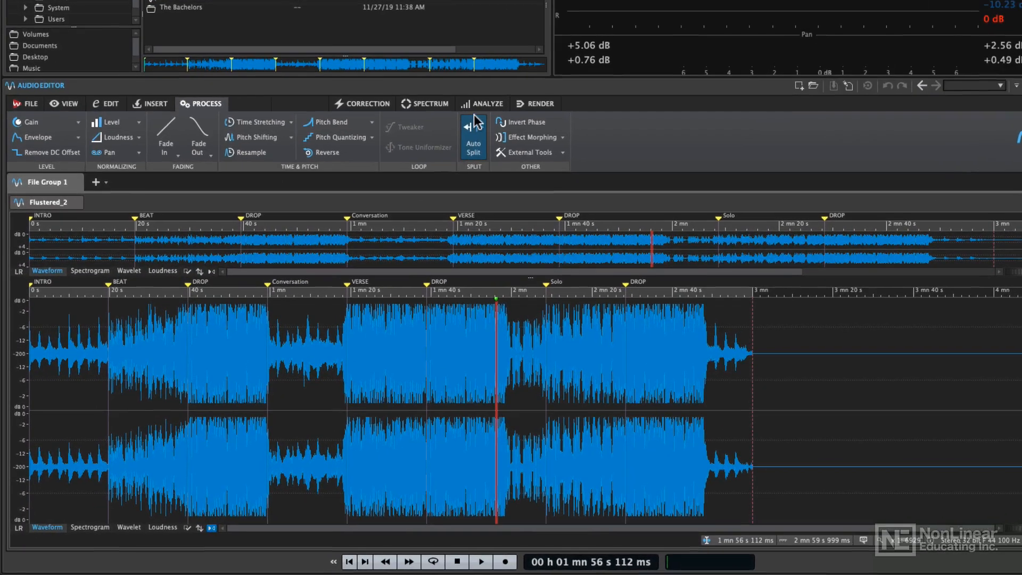
- Run a Global Analysis on Flustered_2 with Find Peaks enabled
{"action": "left_click", "coordinate": [399, 177]}
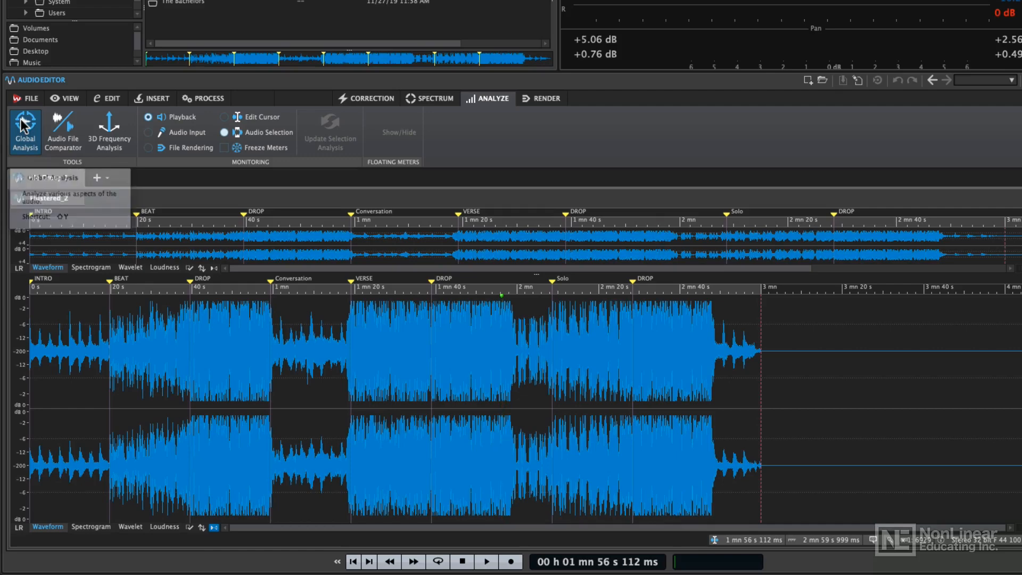
{"action": "left_click", "coordinate": [23, 125]}
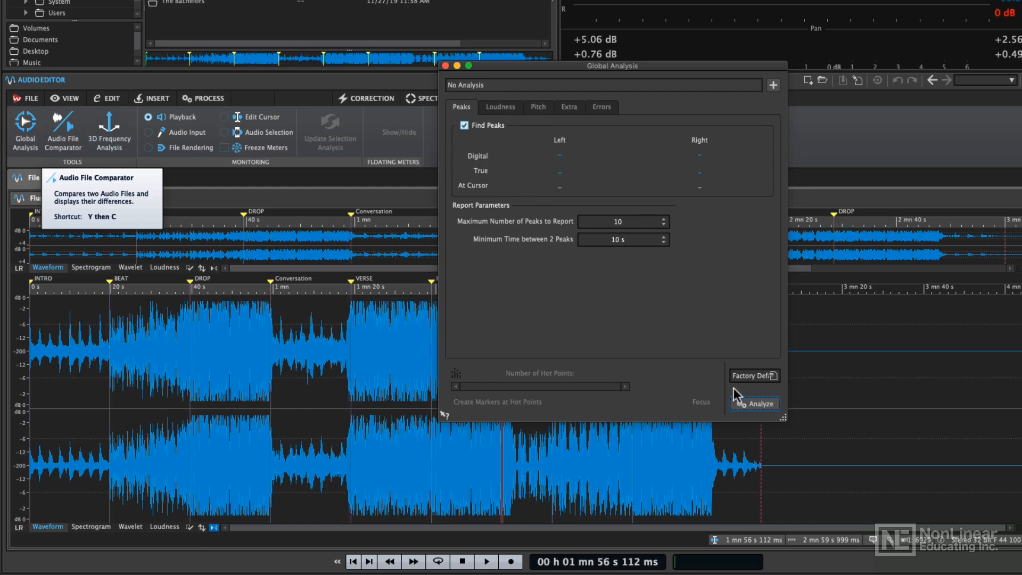
{"action": "left_click", "coordinate": [756, 406]}
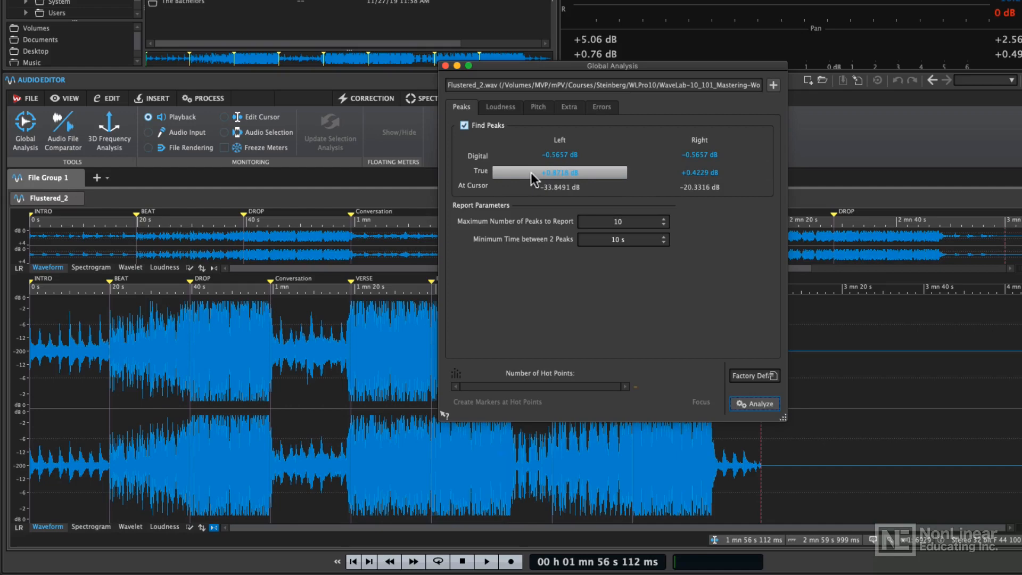
- Review the raw and EBU R-128 loudness, pitch, DC offset and clipping error results for Flustered_2, and close the analysis
{"action": "left_click", "coordinate": [505, 107]}
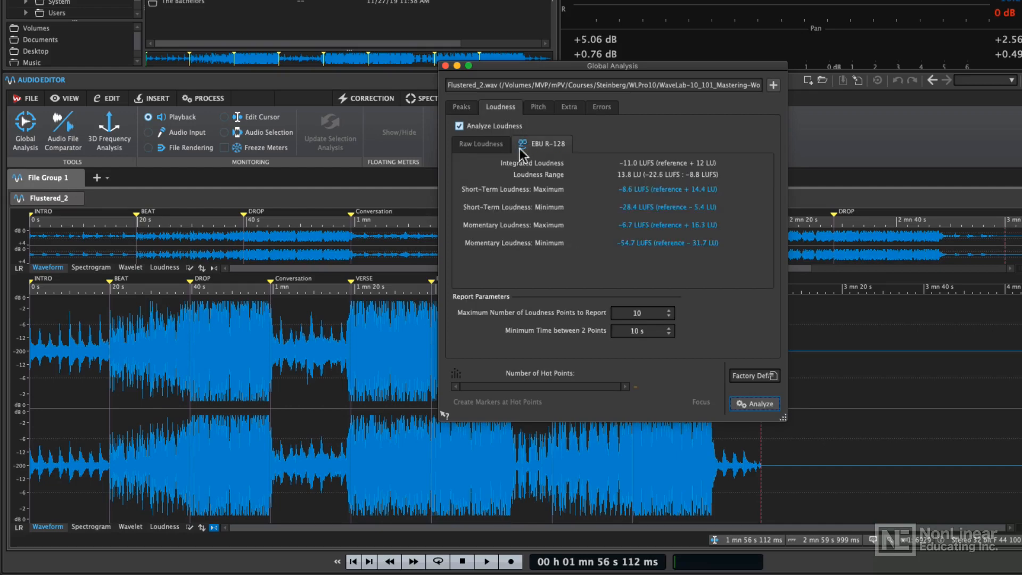
{"action": "left_click", "coordinate": [493, 149]}
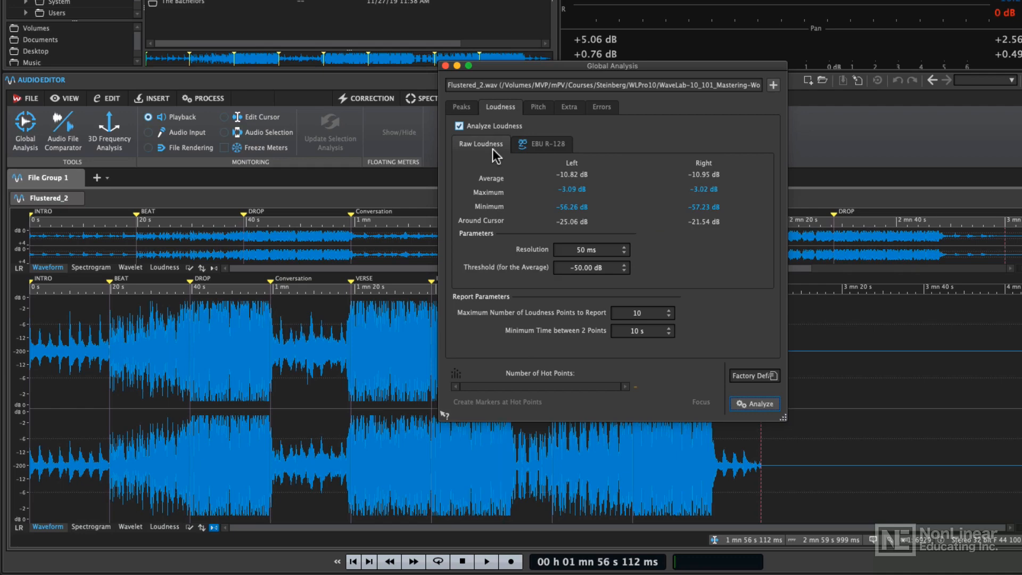
{"action": "left_click", "coordinate": [554, 144]}
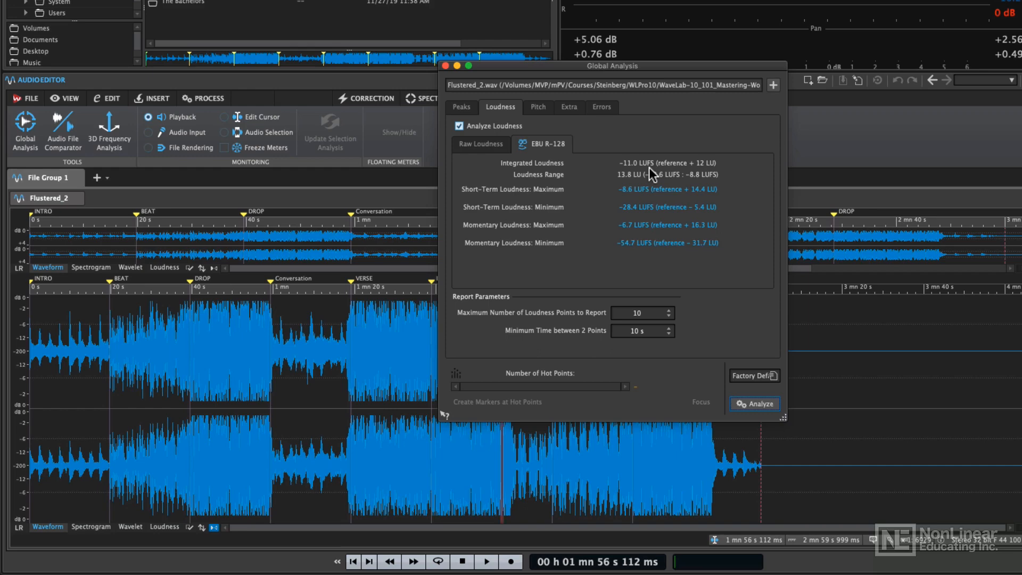
{"action": "left_click", "coordinate": [539, 106]}
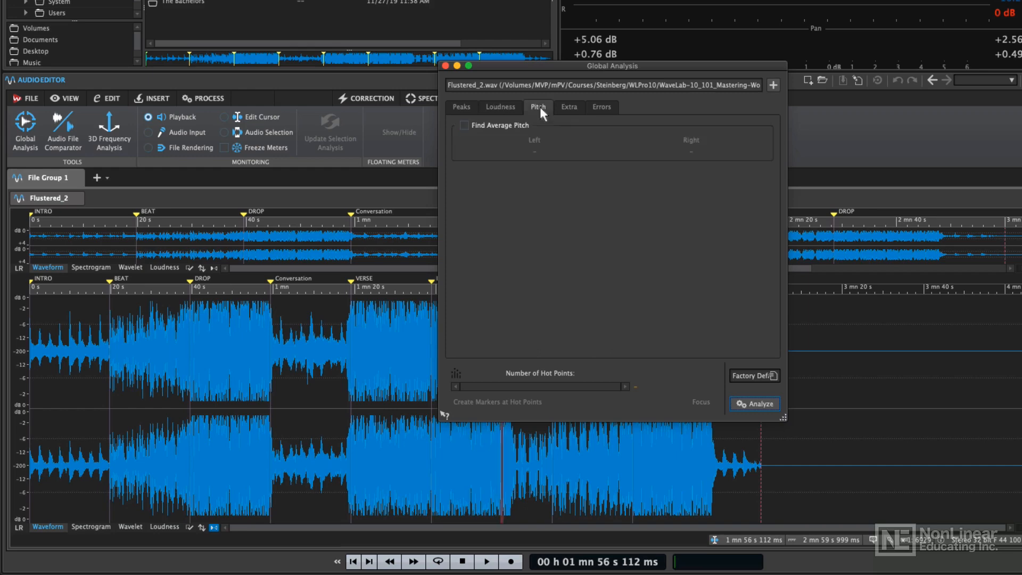
{"action": "left_click", "coordinate": [564, 105]}
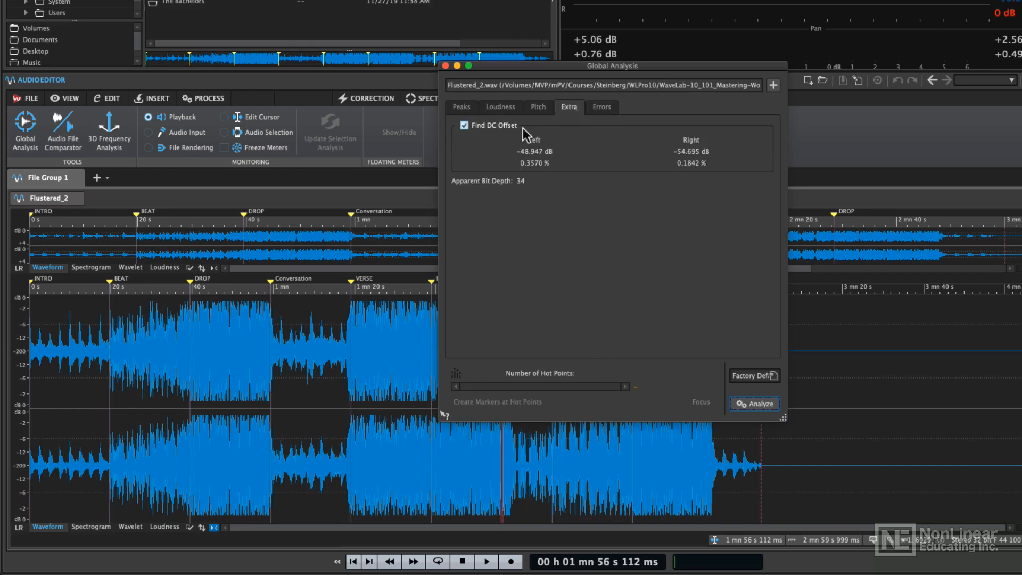
{"action": "left_click", "coordinate": [602, 106]}
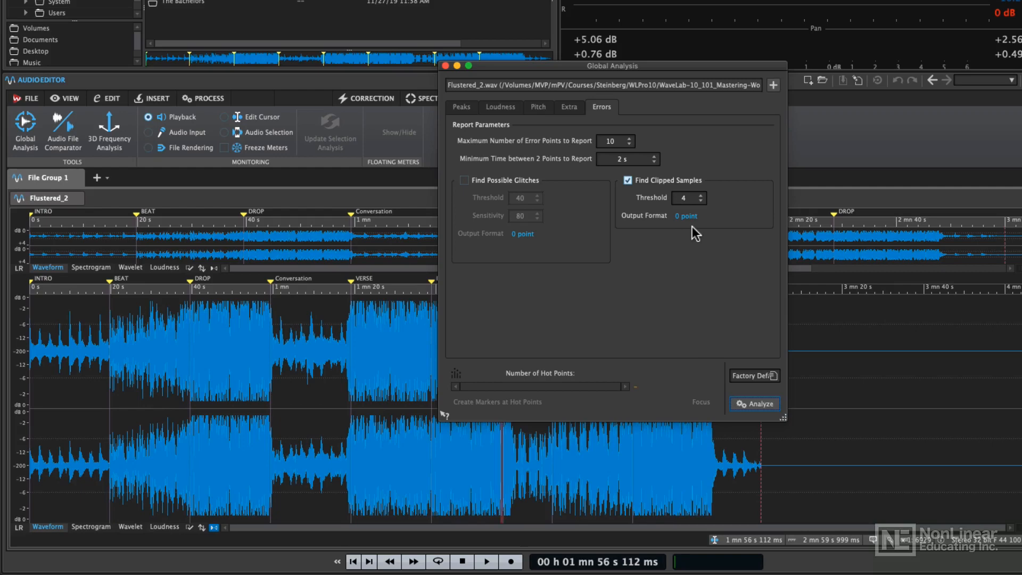
{"action": "left_click", "coordinate": [446, 65]}
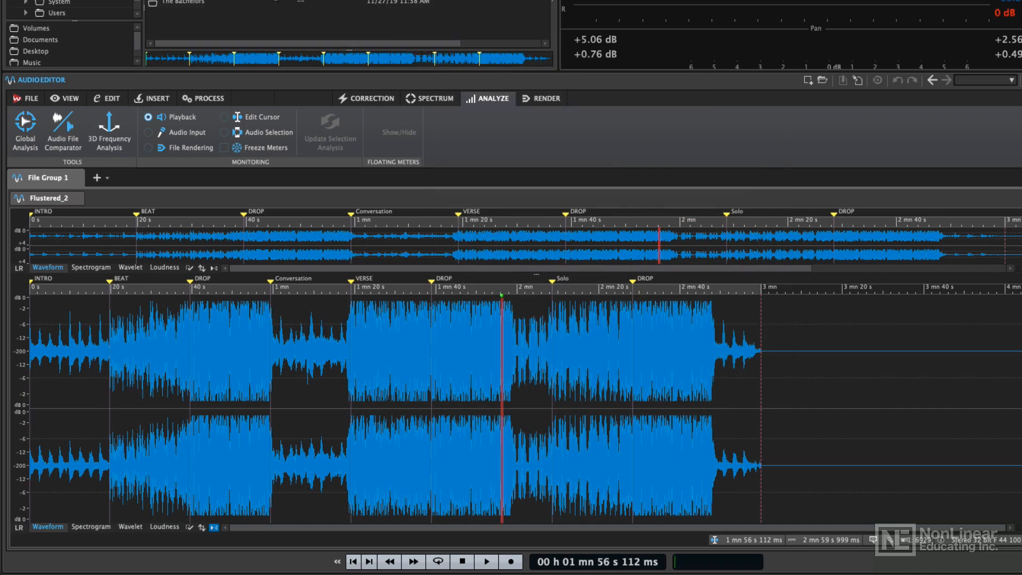
- Open Mayday Children - Goodbye premaster.wav and resample it to 44 100 Hz
{"action": "double_click", "coordinate": [238, 0]}
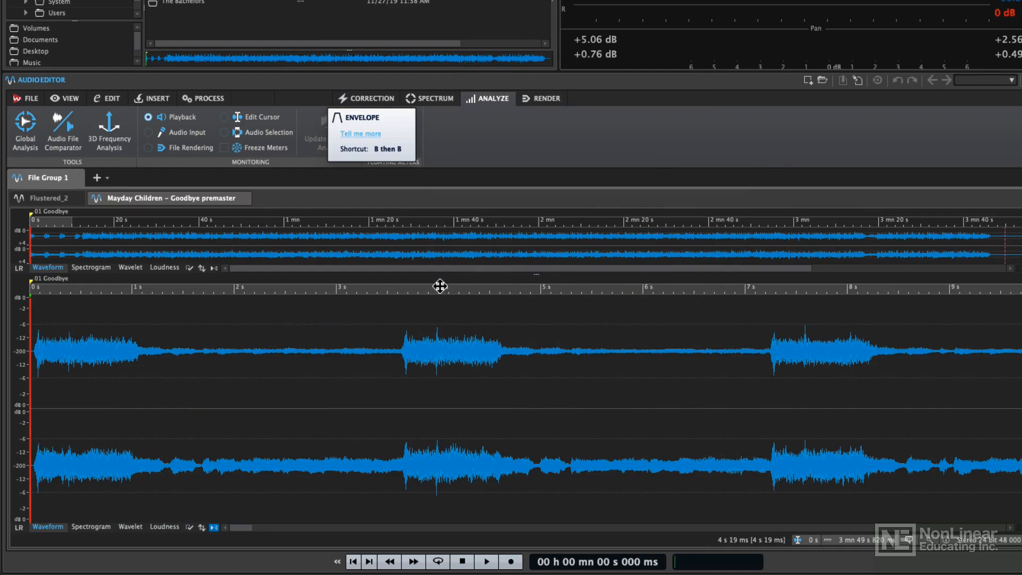
{"action": "left_click_drag", "start_coordinate": [441, 286], "coordinate": [445, 196]}
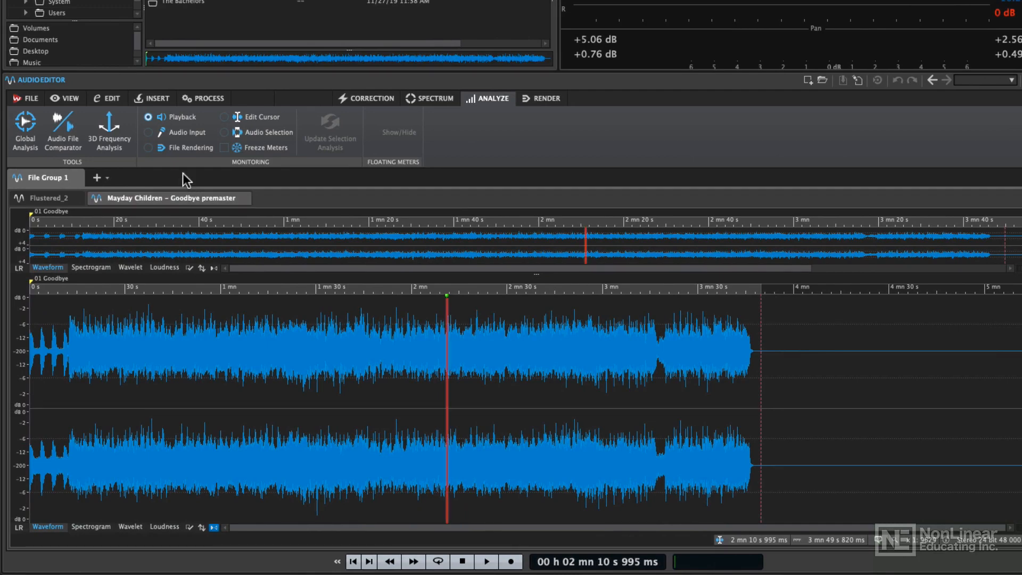
{"action": "left_click", "coordinate": [198, 101]}
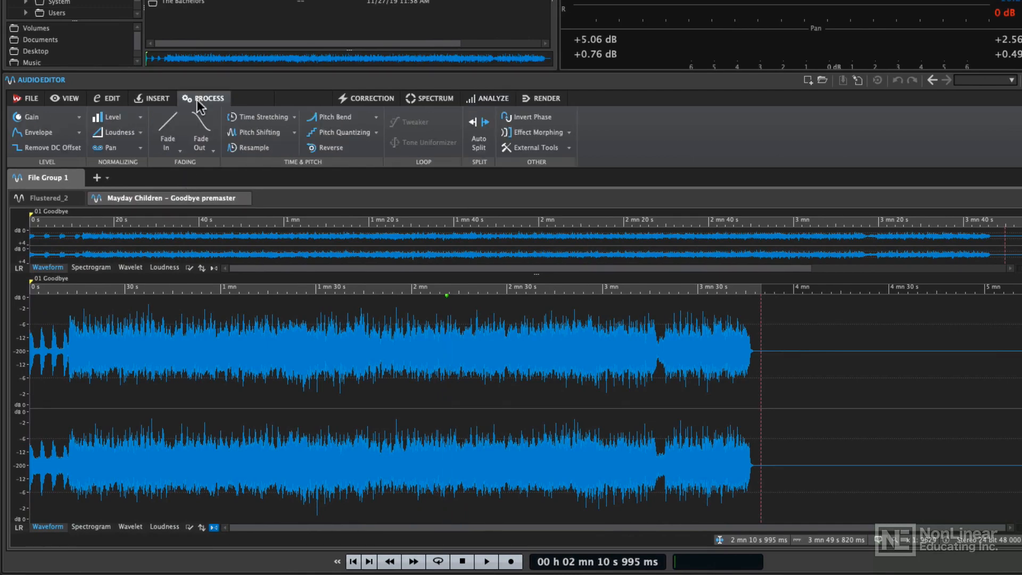
{"action": "left_click", "coordinate": [254, 149]}
{"action": "left_click", "coordinate": [287, 152]}
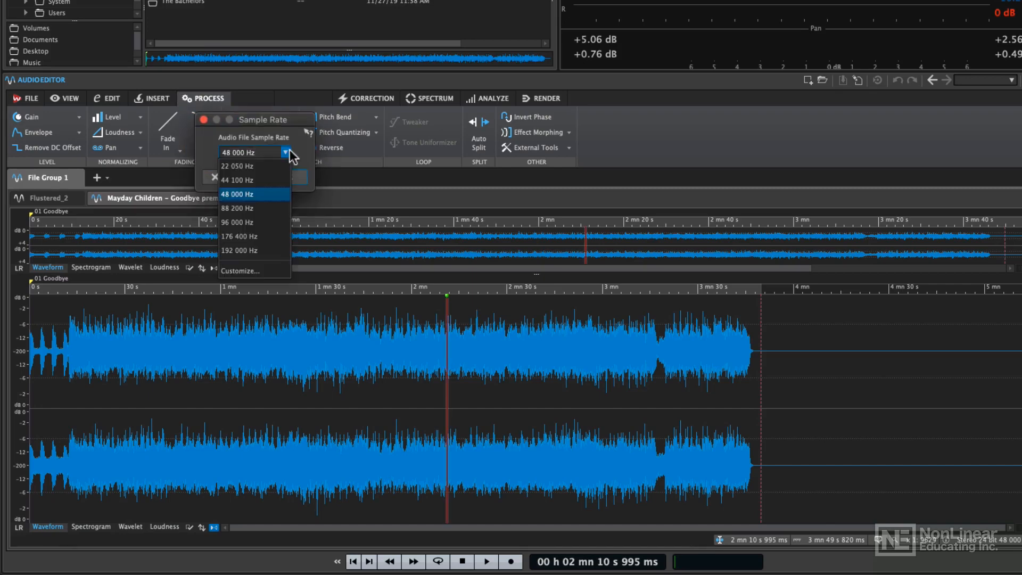
{"action": "left_click", "coordinate": [261, 194]}
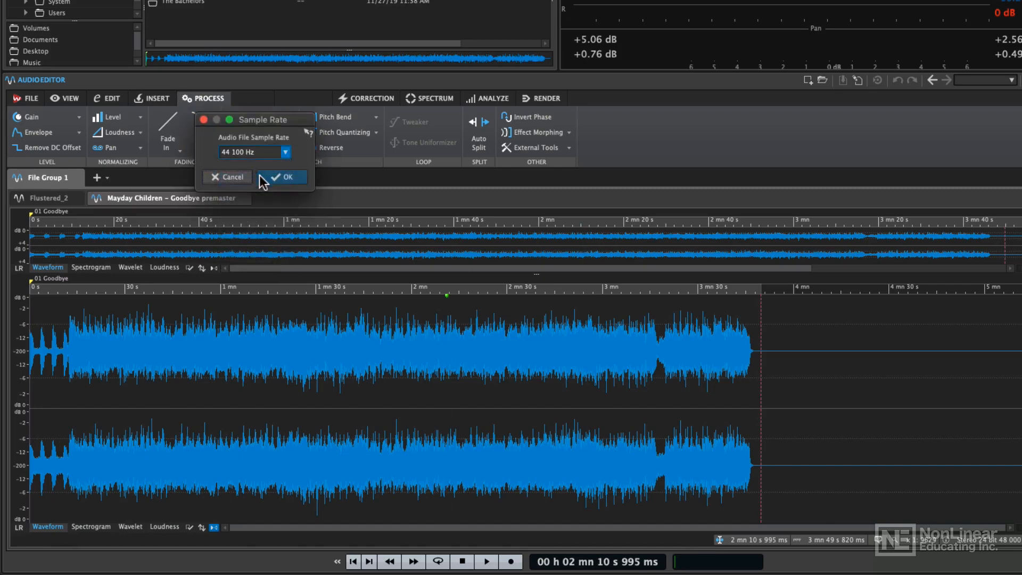
{"action": "left_click", "coordinate": [292, 178]}
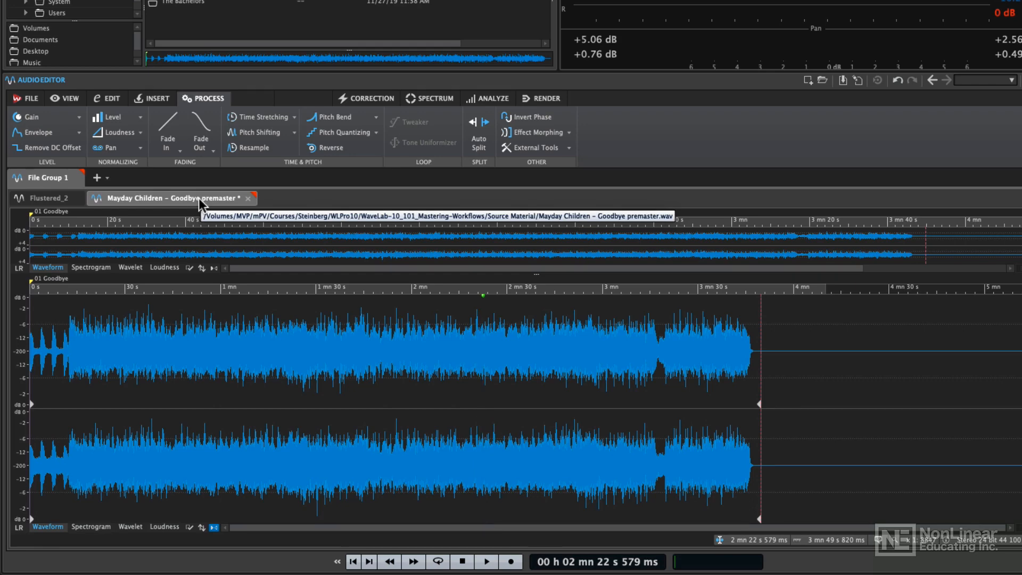
- Save the resampled file under the new name Mayday Children - Goodbye premaster_44.wav in the Source Material folder
{"action": "key", "text": "super+shift+s"}
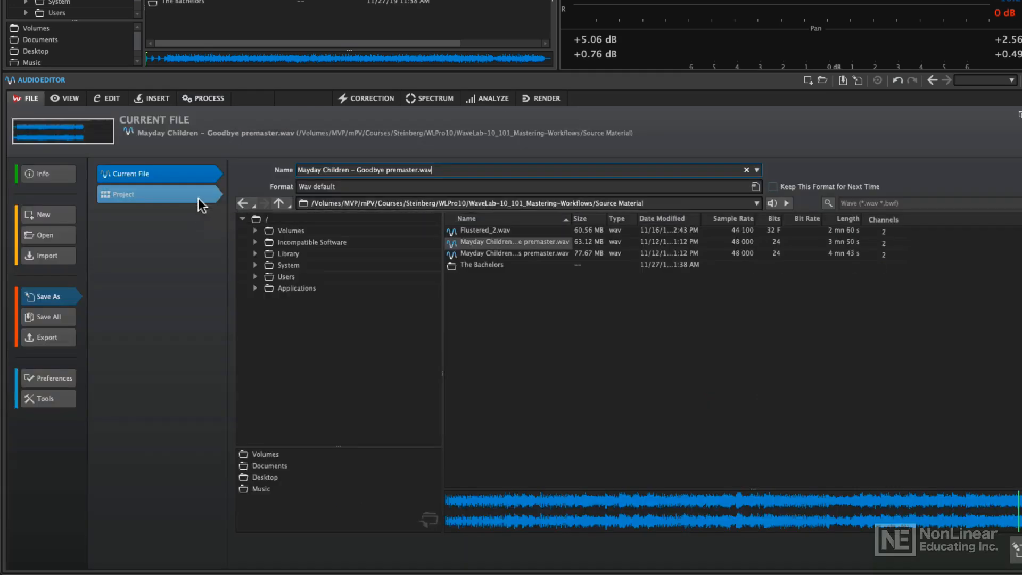
{"action": "left_click", "coordinate": [418, 170]}
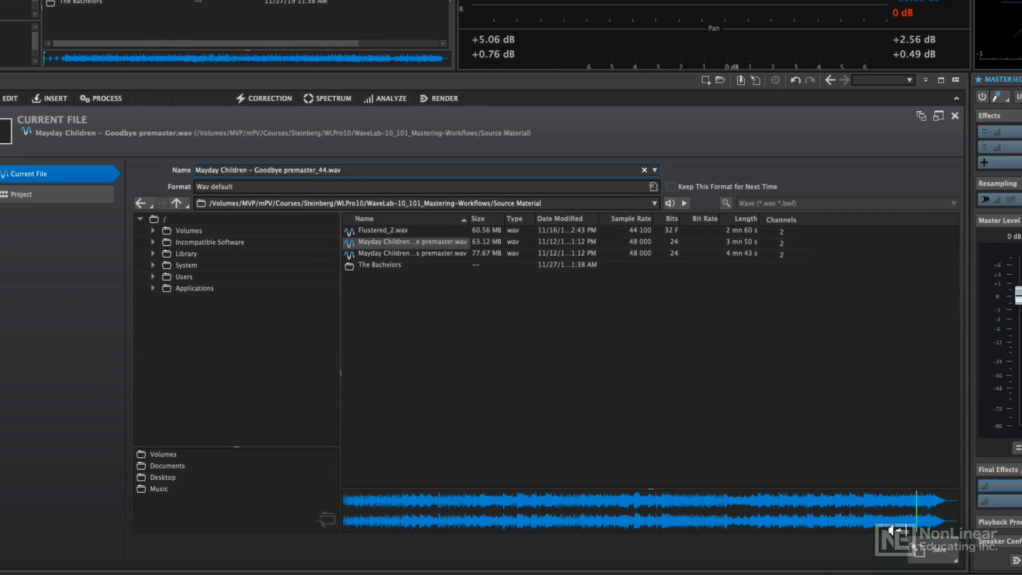
{"action": "left_click", "coordinate": [930, 551]}
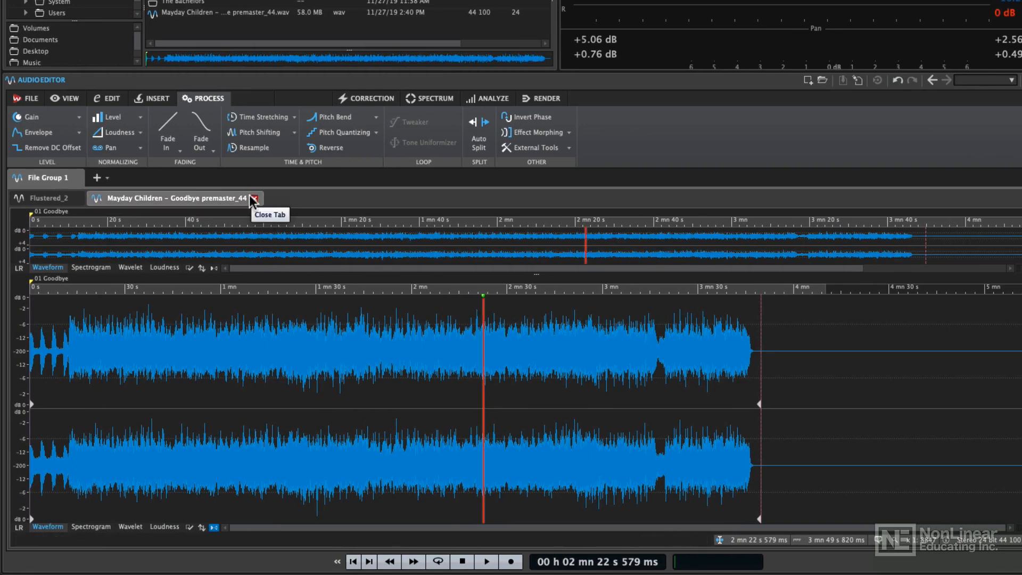
- Run a Global Analysis on Mayday Children - Goodbye premaster_44
{"action": "left_click", "coordinate": [489, 98]}
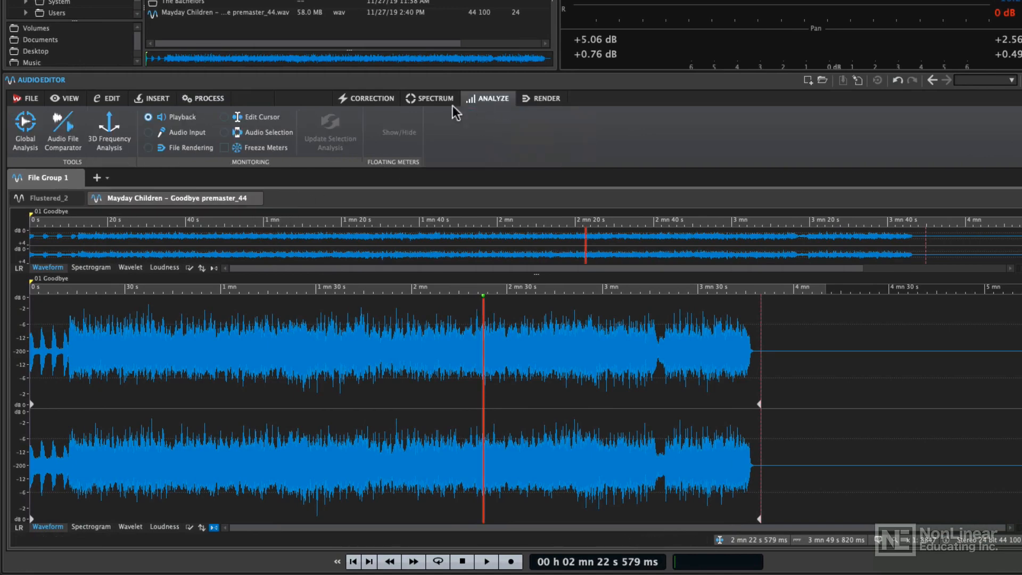
{"action": "left_click", "coordinate": [25, 130]}
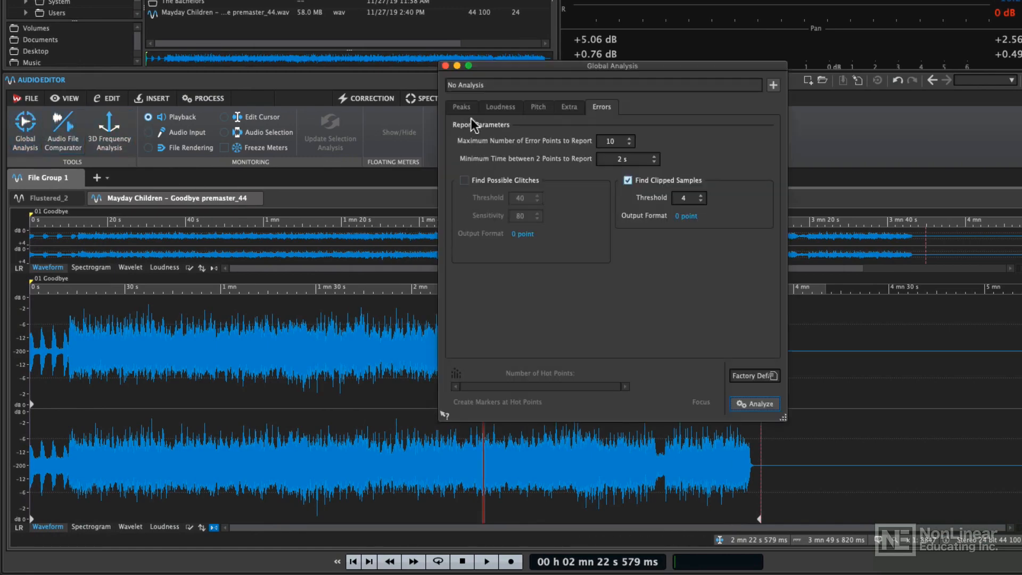
{"action": "left_click", "coordinate": [746, 405]}
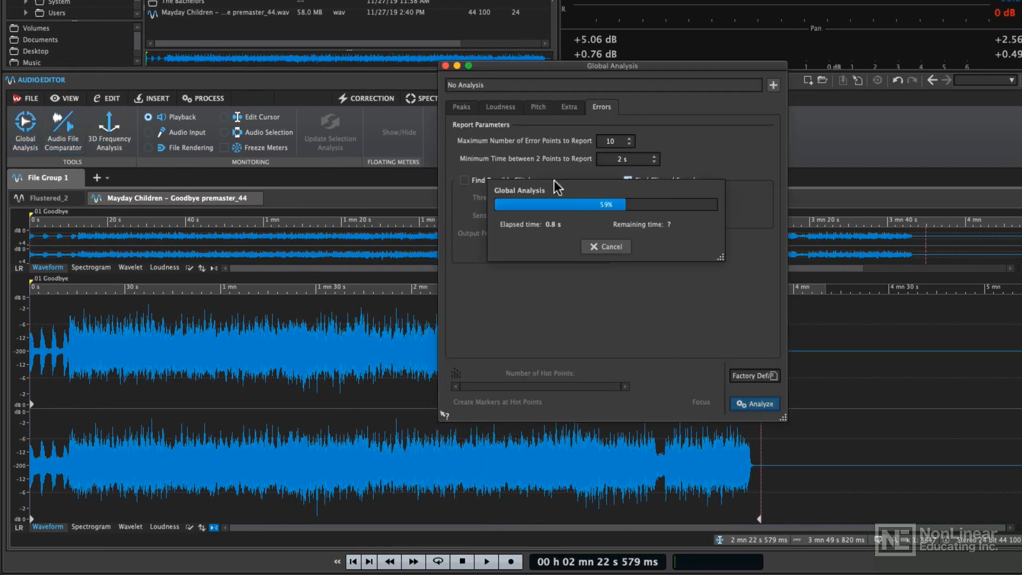
- Review the peak, EBU R-128 loudness and clipped-sample error results for the premaster_44 file, and close the analysis
{"action": "left_click", "coordinate": [471, 106]}
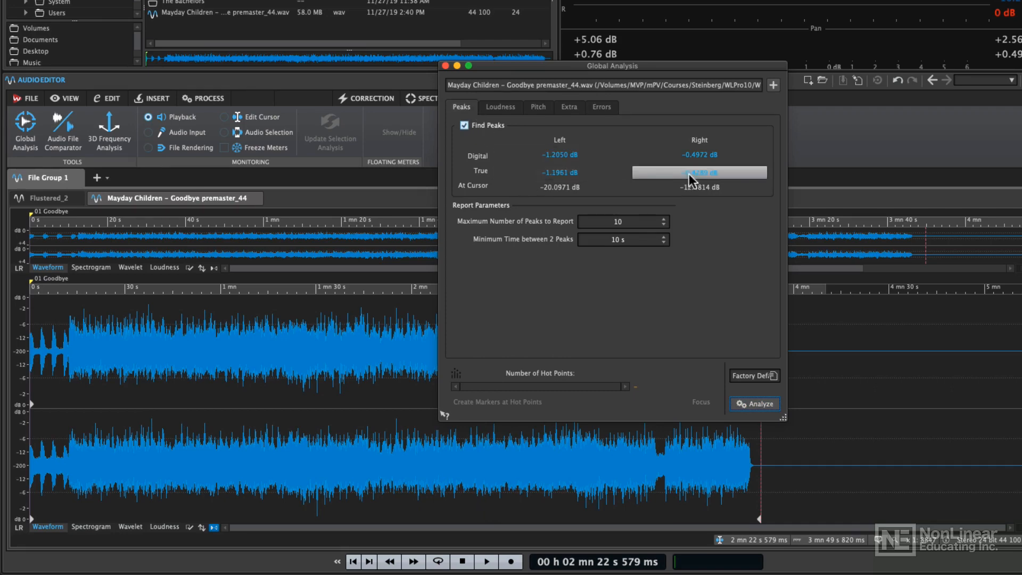
{"action": "left_click", "coordinate": [498, 106]}
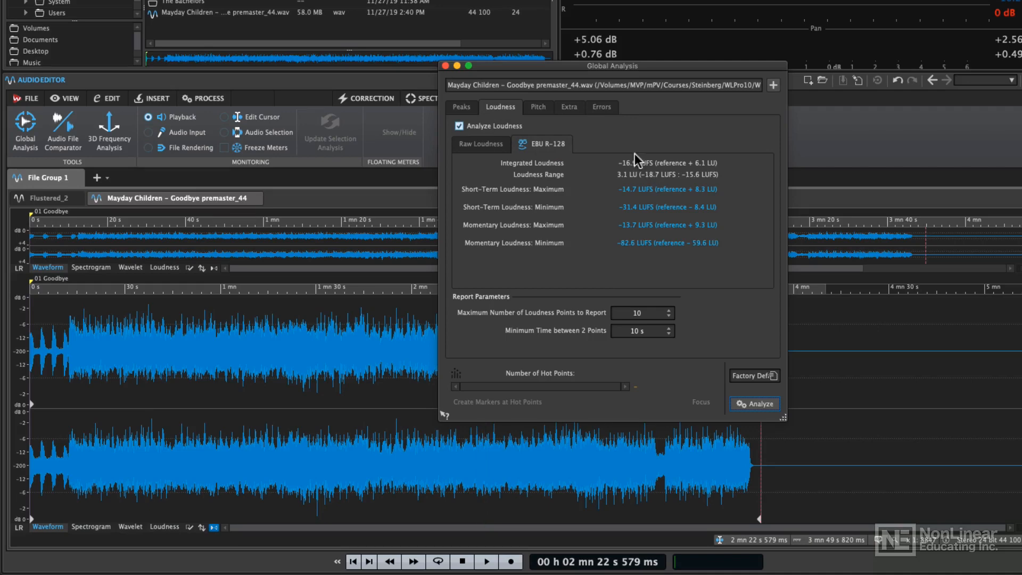
{"action": "left_click", "coordinate": [602, 107]}
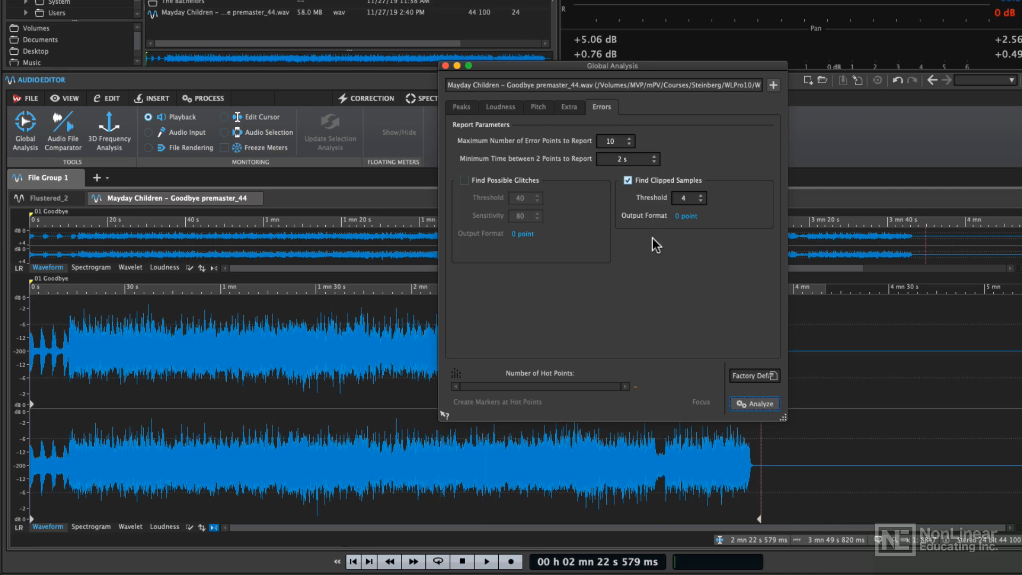
{"action": "left_click", "coordinate": [445, 66]}
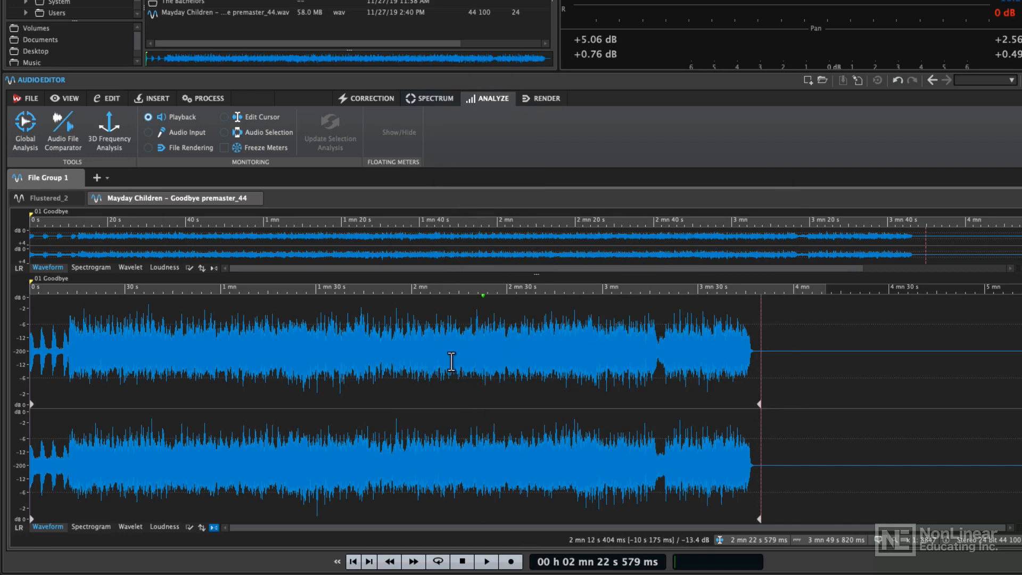